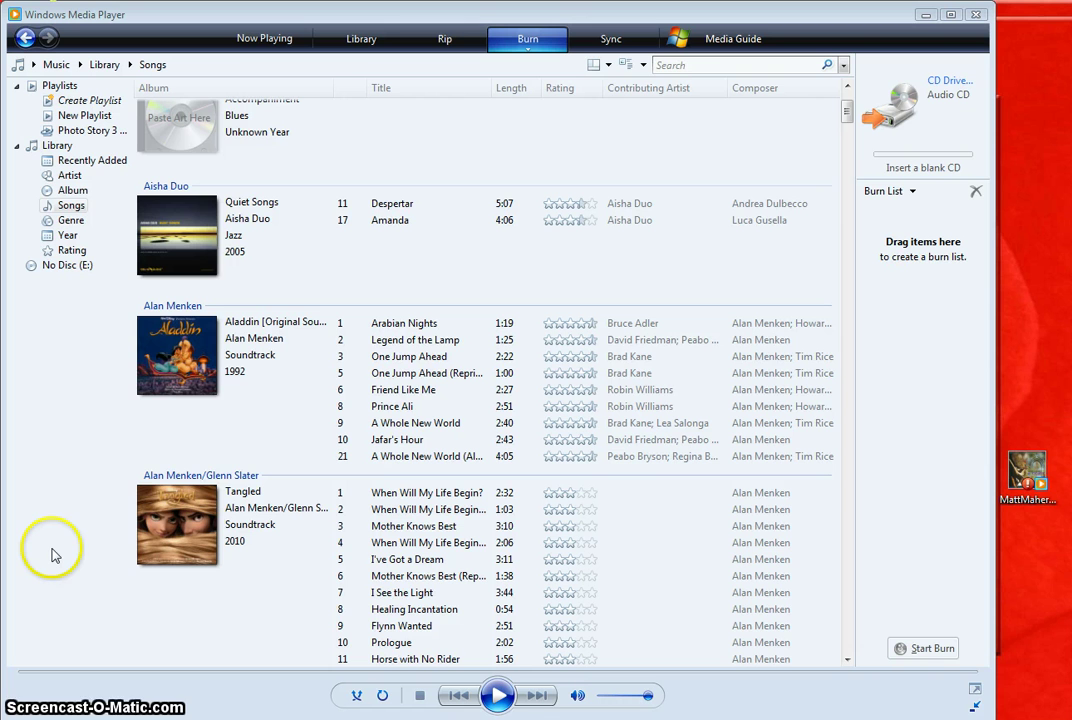
click(31, 677)
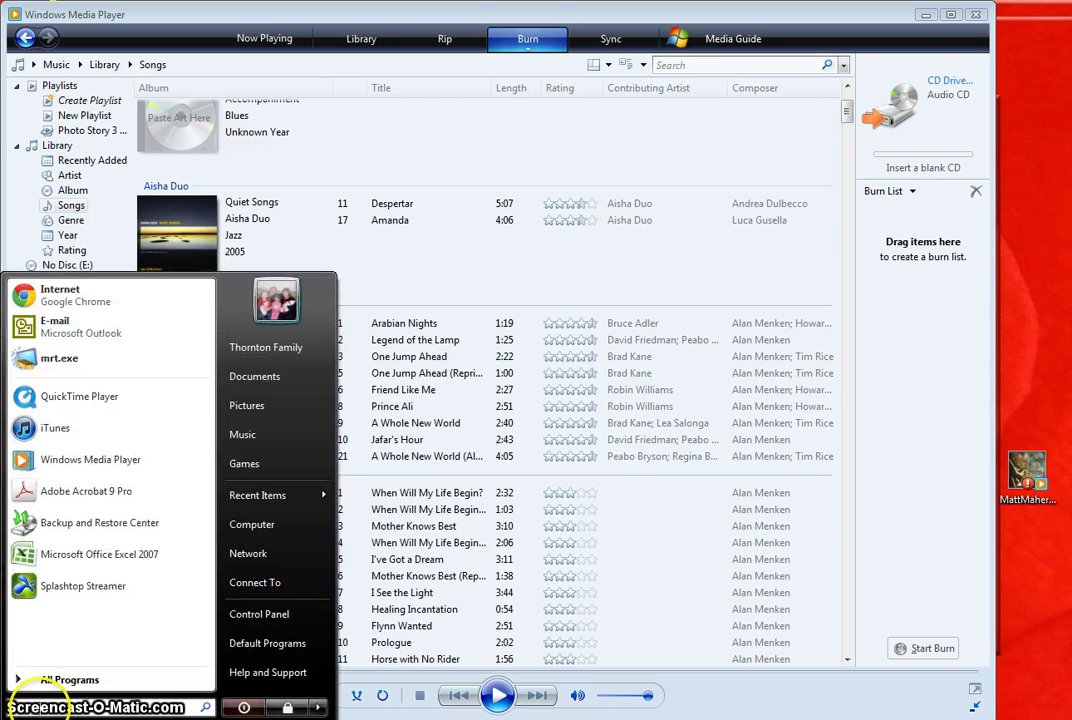
text(windows)
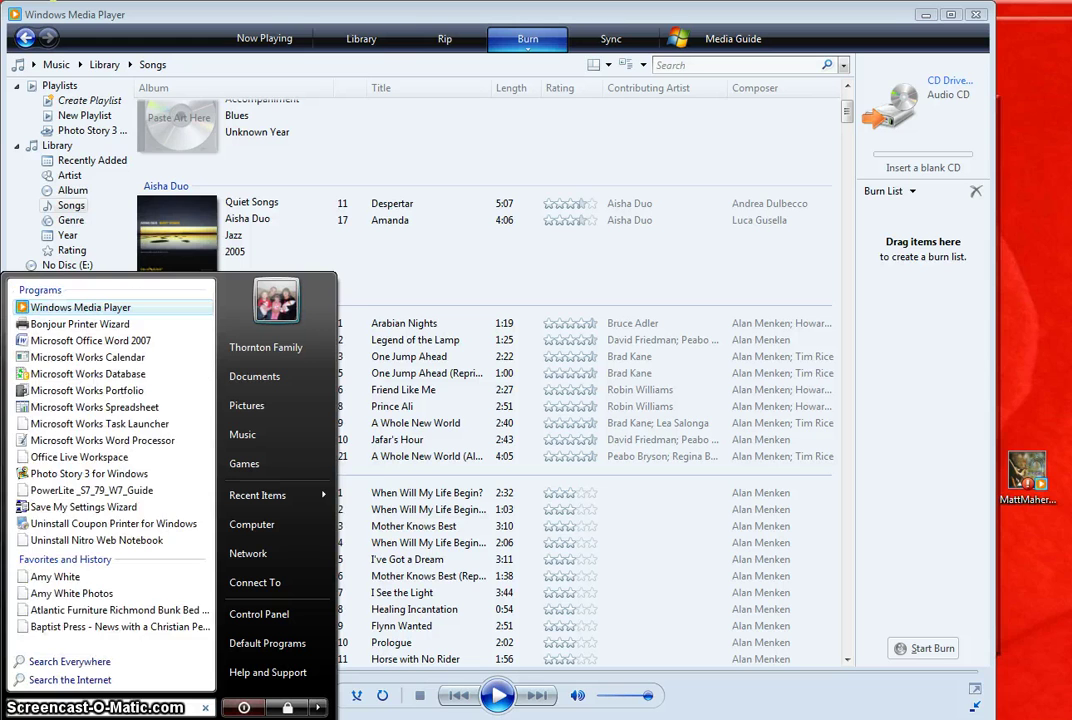
text( m)
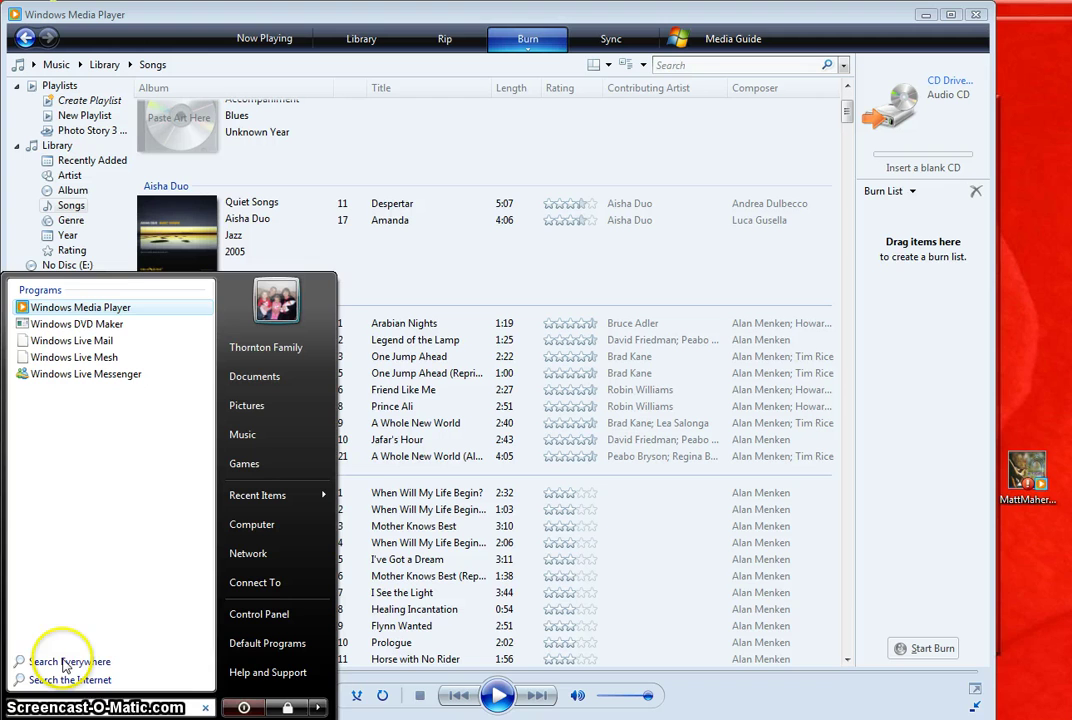
click(700, 608)
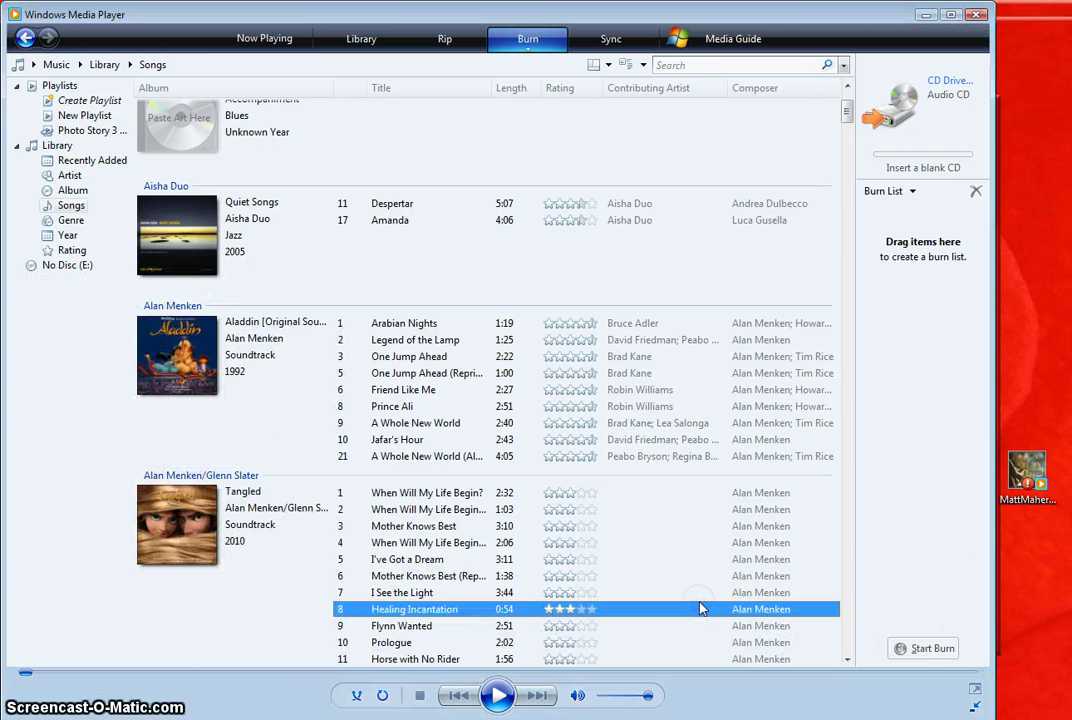
click(255, 628)
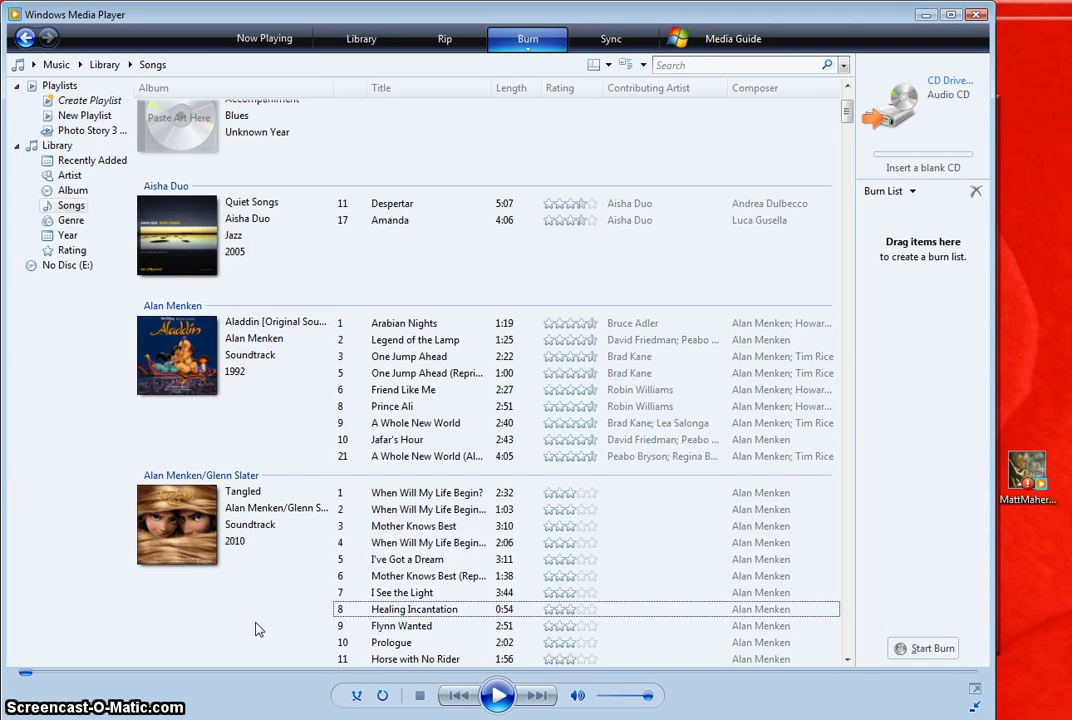
Step: Add the Matt Maher "Your Grace Is Enough" MP3 from the desktop to the Windows Media Player library
click(358, 40)
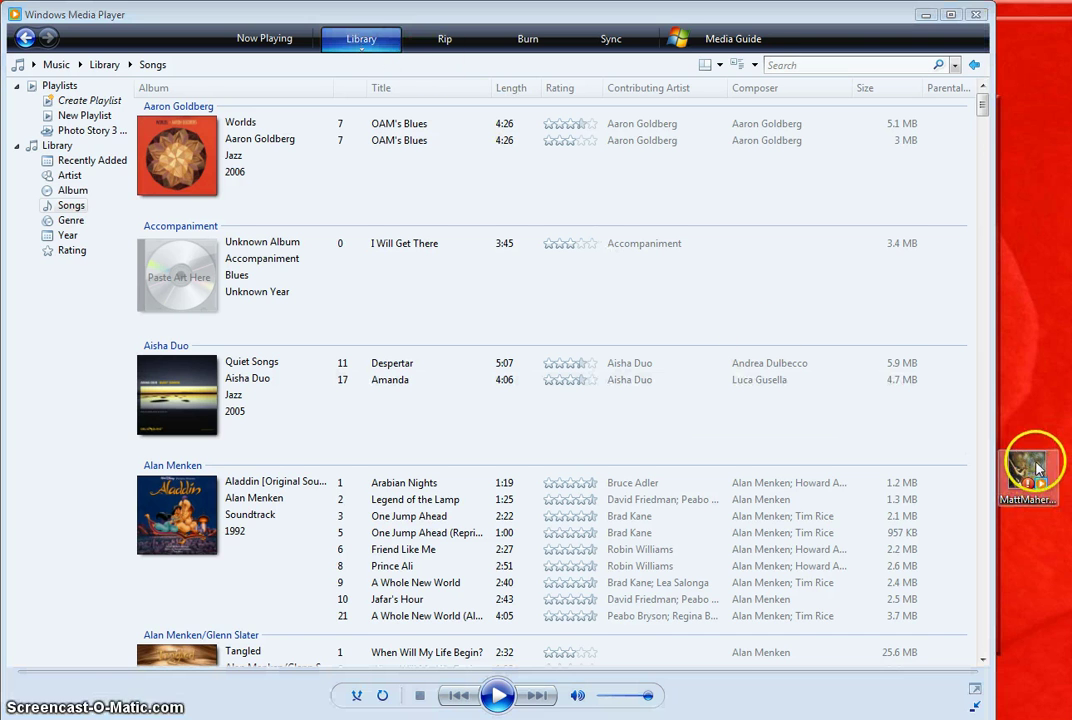
mouse_move(1037, 467)
mouse_down()
mouse_move(1044, 462)
mouse_move(1040, 475)
mouse_move(1029, 470)
mouse_up()
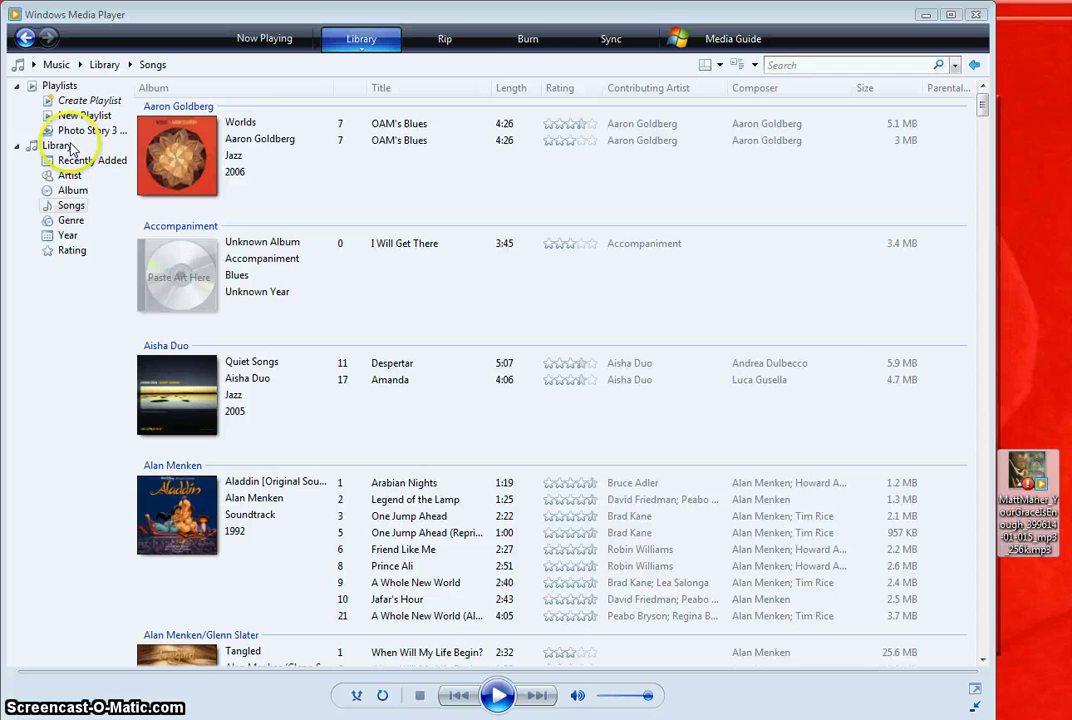
drag(1040, 470, 55, 143)
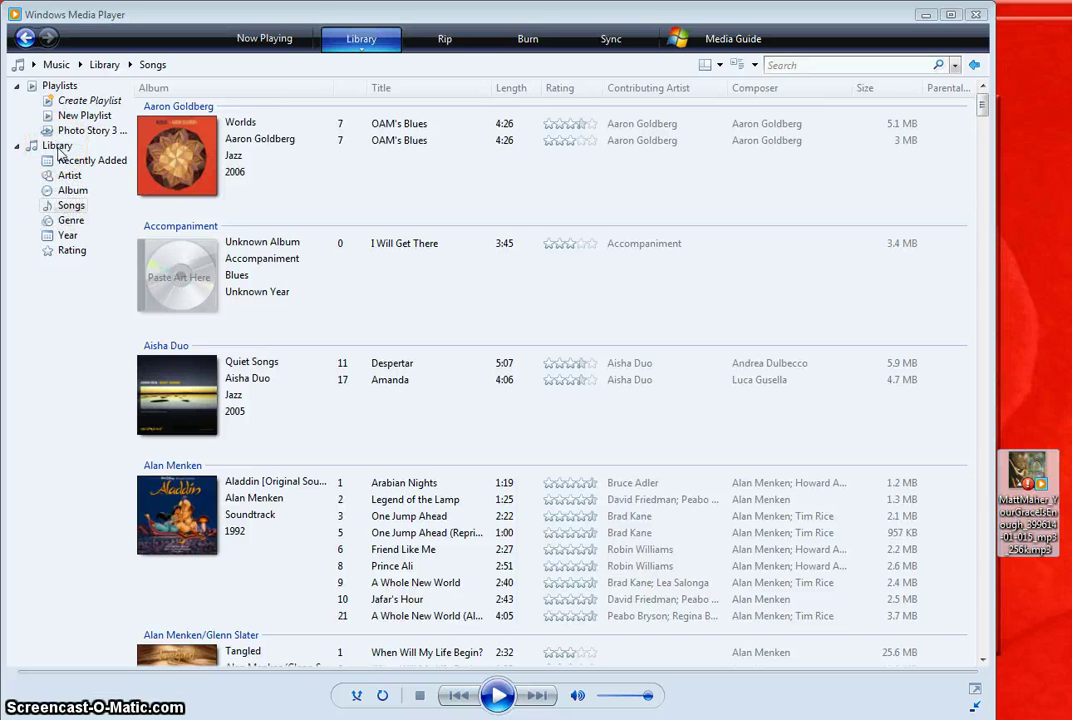
Step: Add the recently added song "Your Grace Is Enough" to the burn list for an audio CD
click(985, 146)
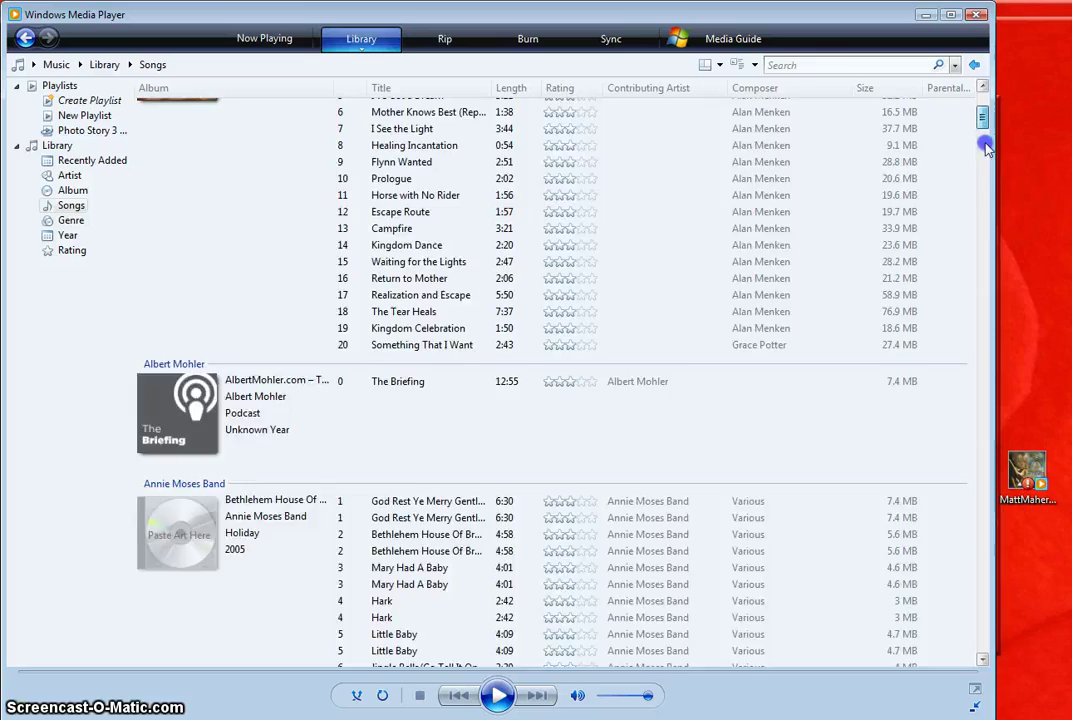
drag(985, 146, 955, 153)
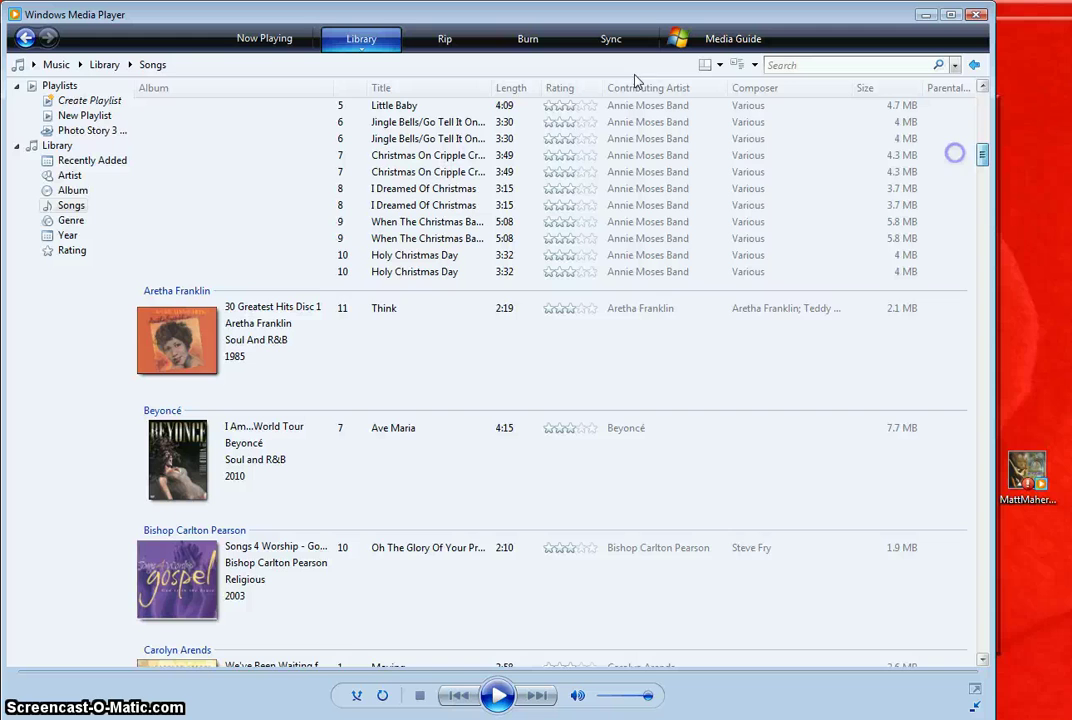
click(74, 162)
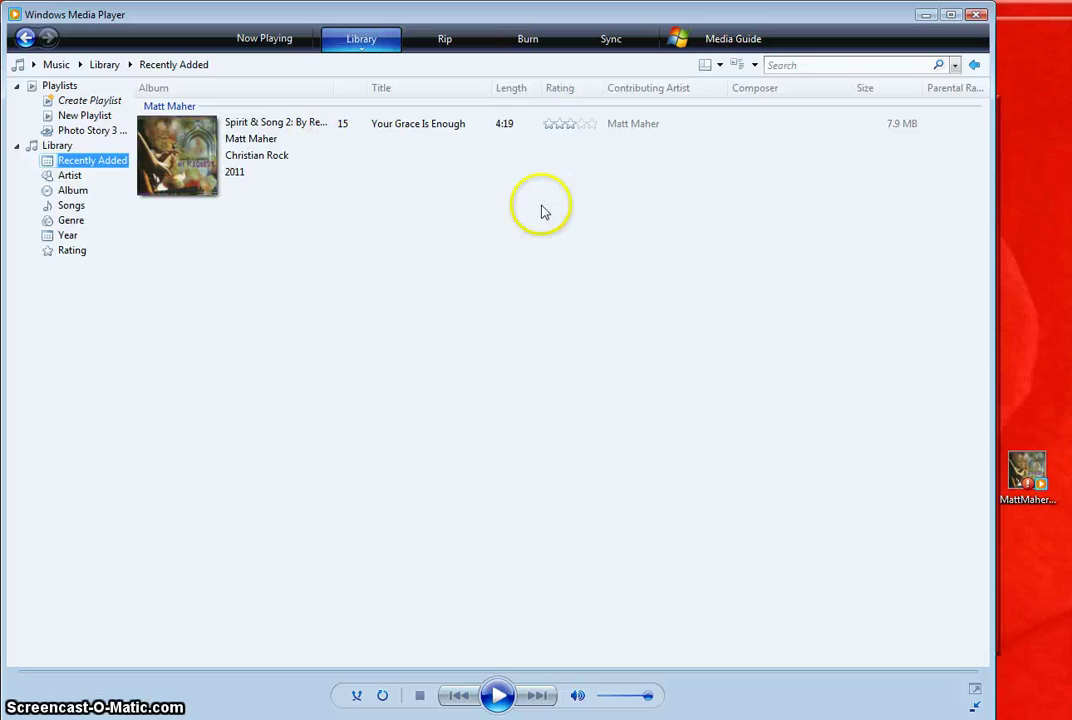
click(372, 125)
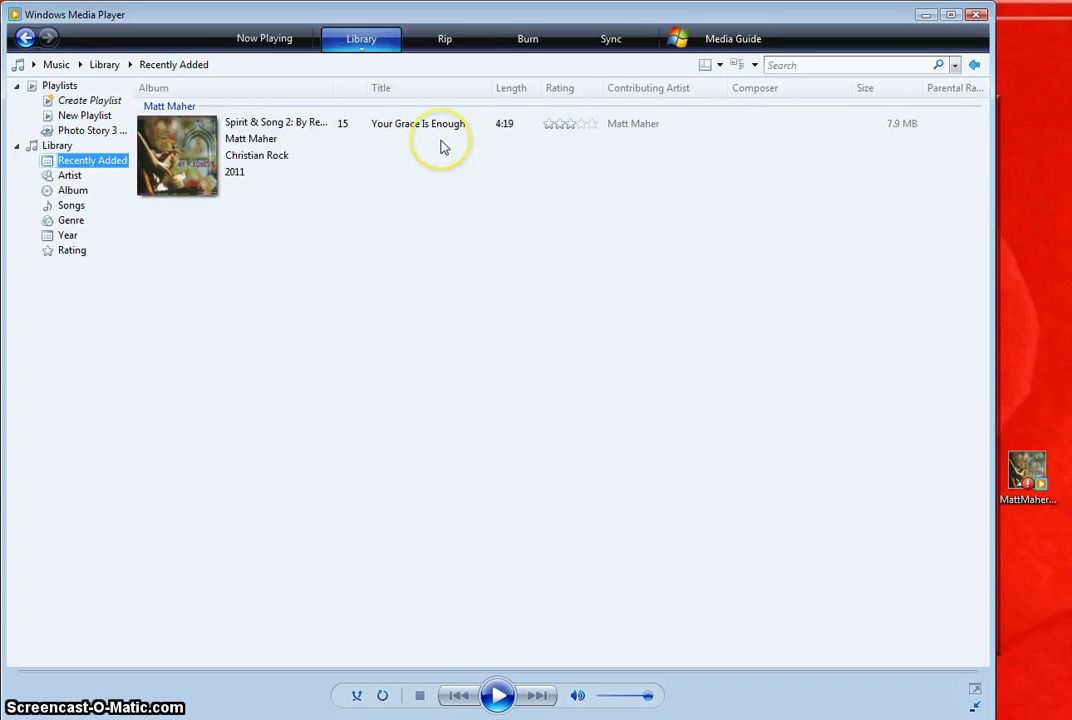
click(530, 42)
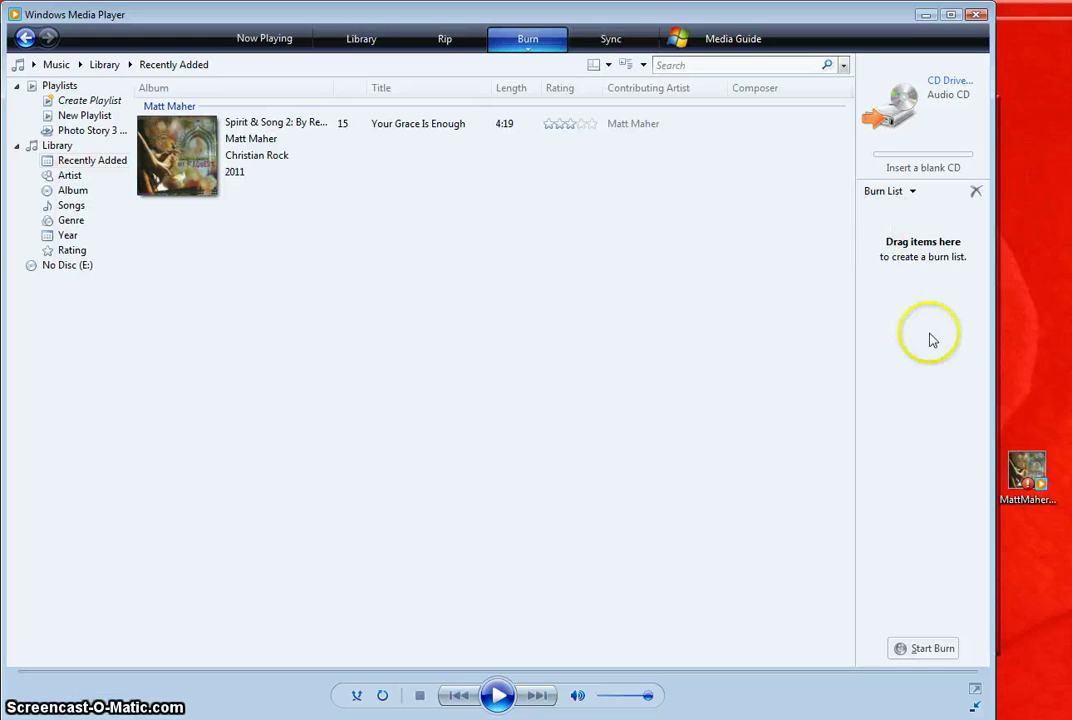
drag(407, 130, 536, 146)
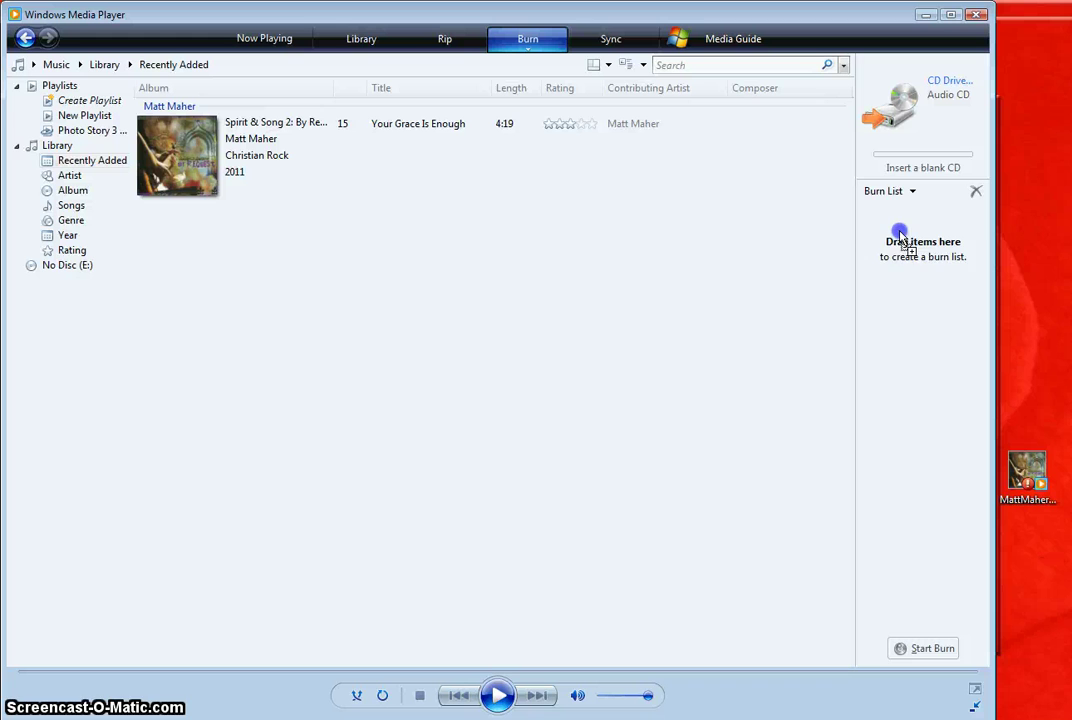
drag(900, 238, 898, 236)
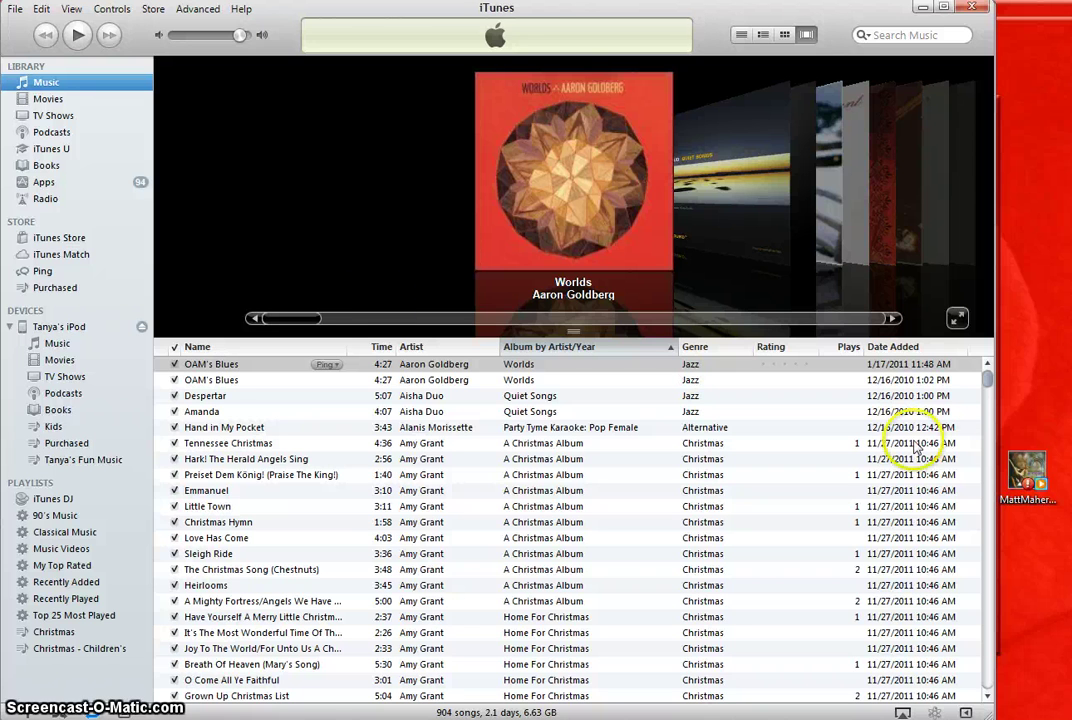
Step: Switch to iTunes and add the Matt Maher MP3 from the desktop to its library
click(1030, 470)
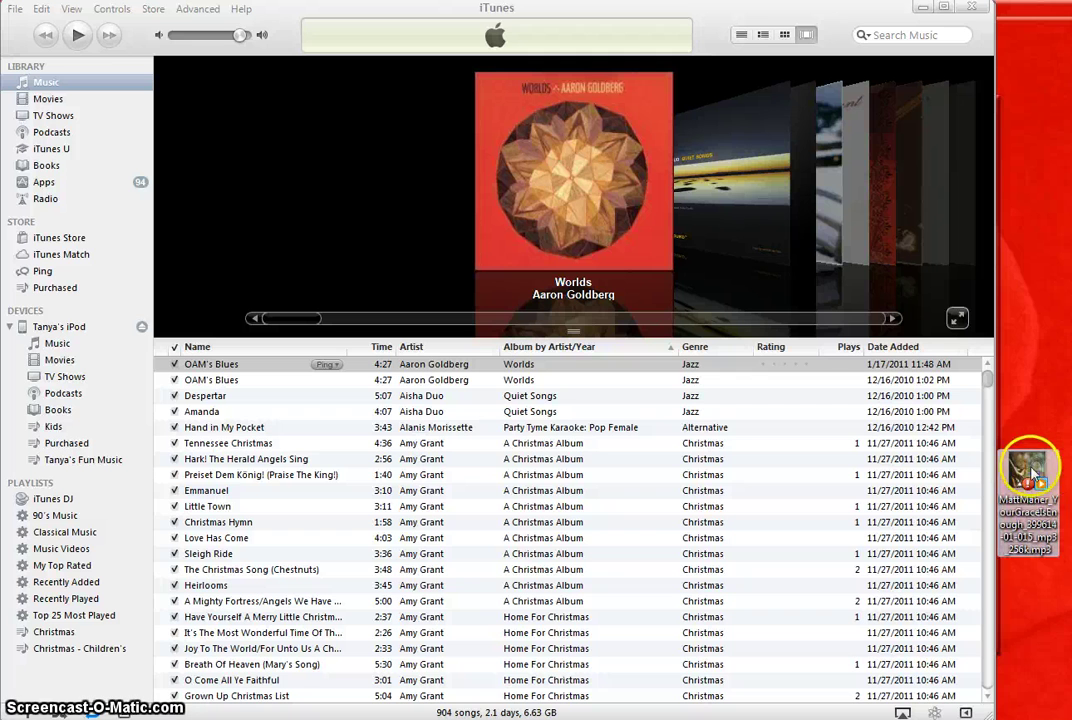
drag(1030, 470, 58, 116)
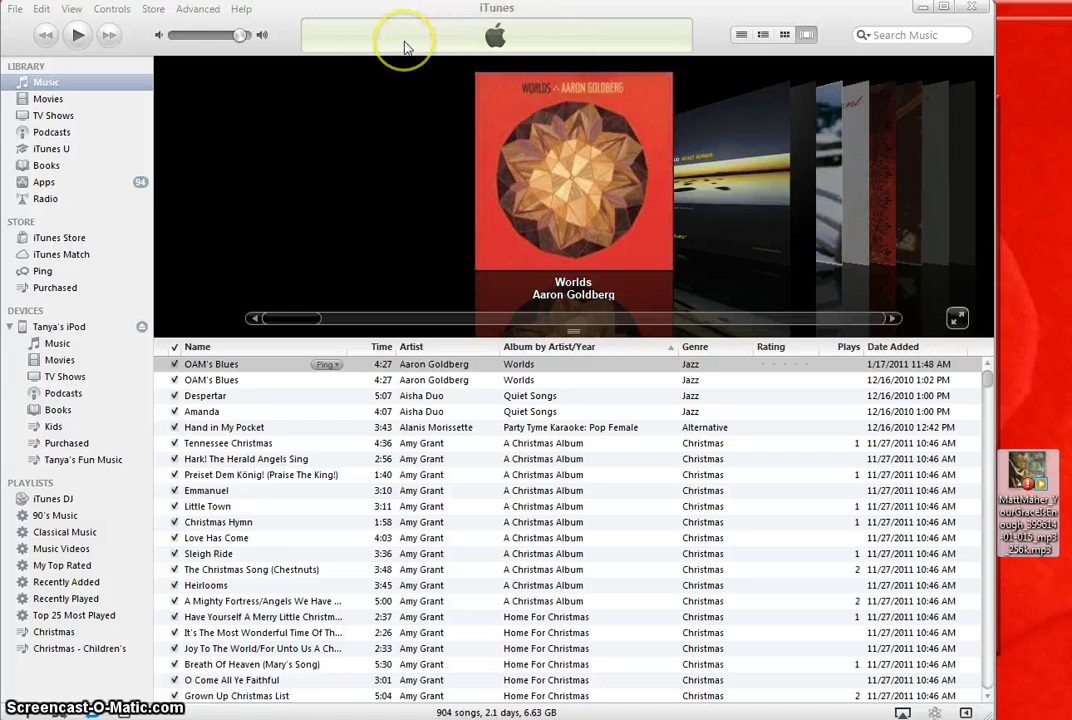
Step: Collapse the iPod's contents and locate the album "Spirit & Song 2: By Request" in the Recently Added playlist
click(10, 328)
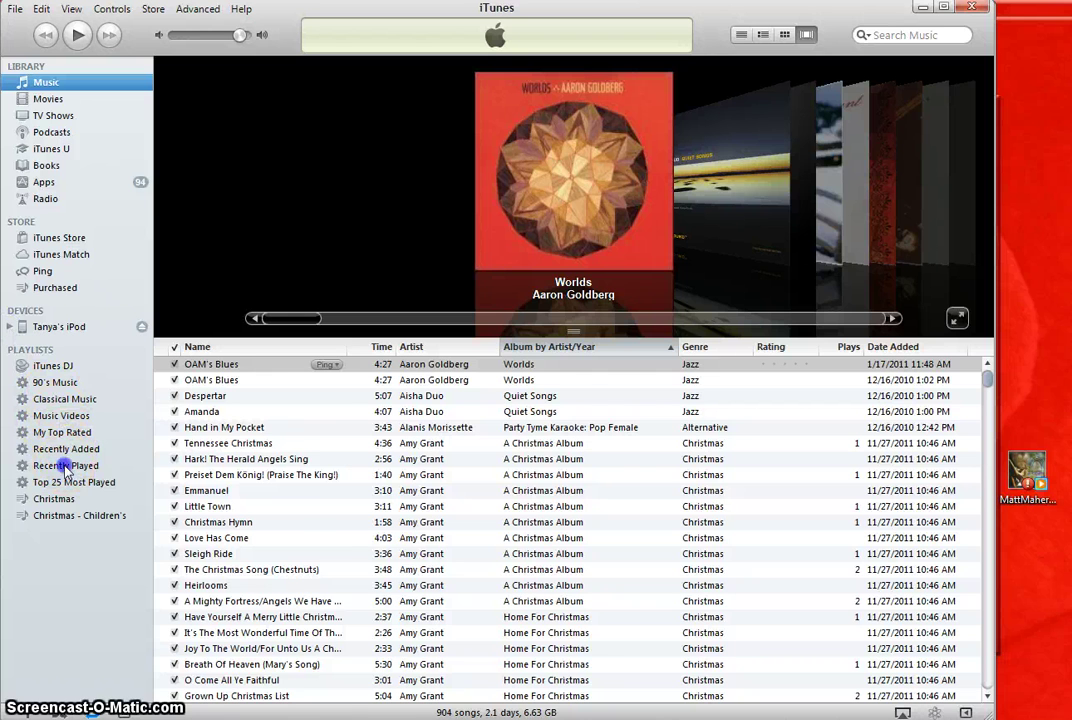
click(63, 466)
click(62, 449)
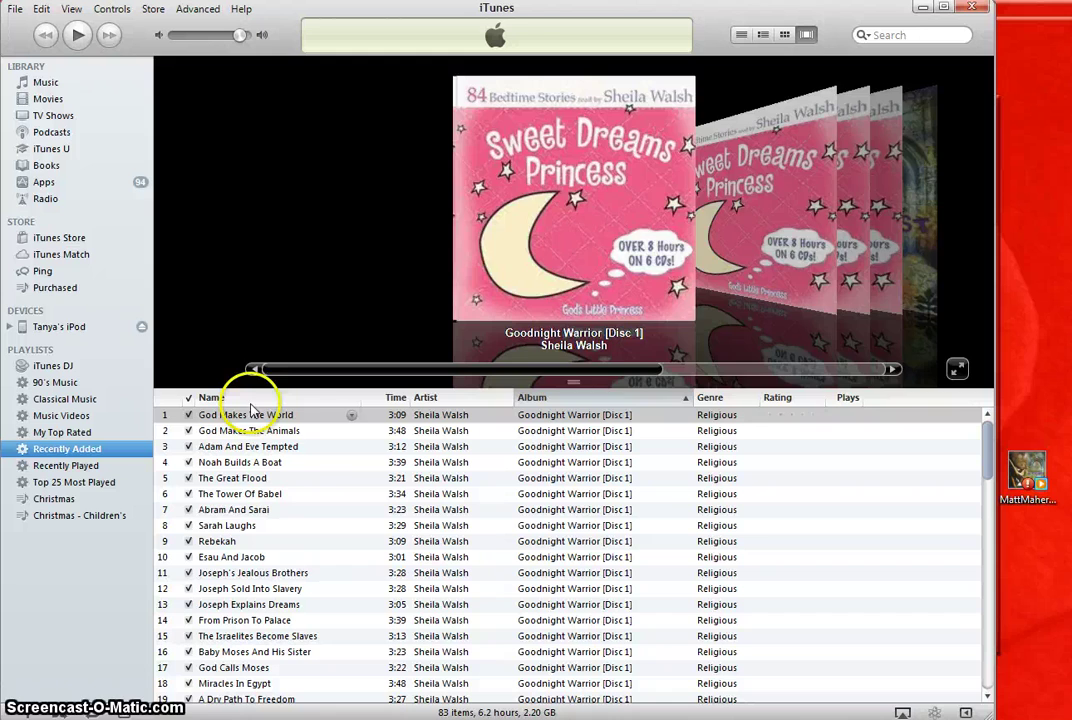
drag(311, 370, 533, 378)
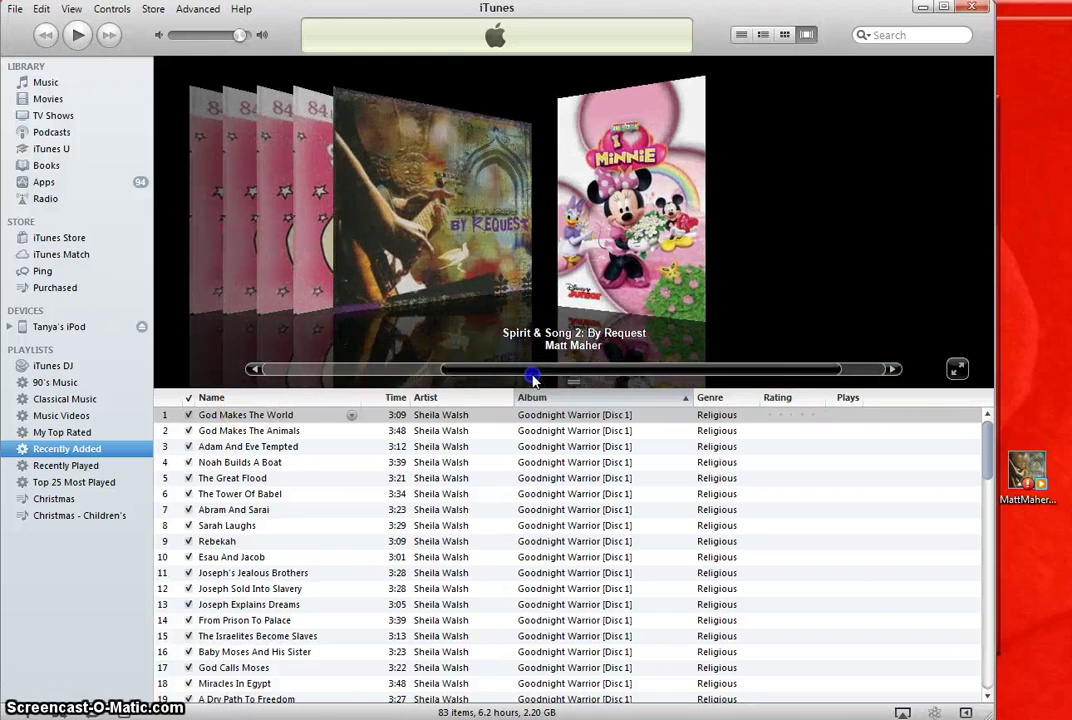
click(467, 199)
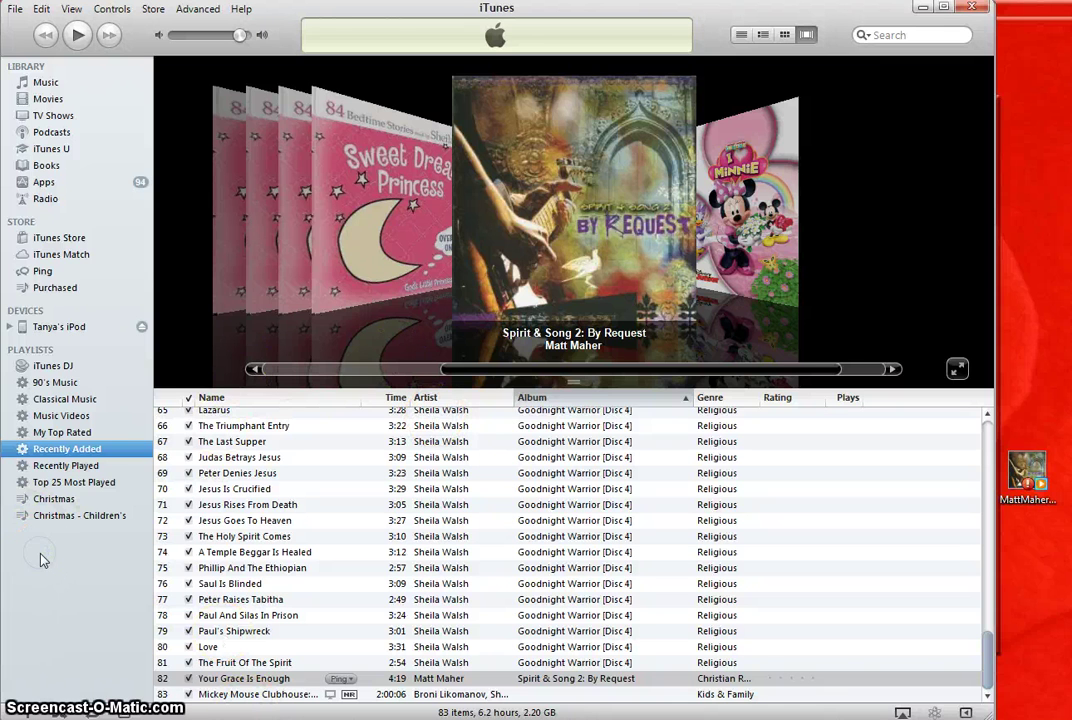
Step: Create a new playlist named "My CD"
click(15, 9)
click(22, 12)
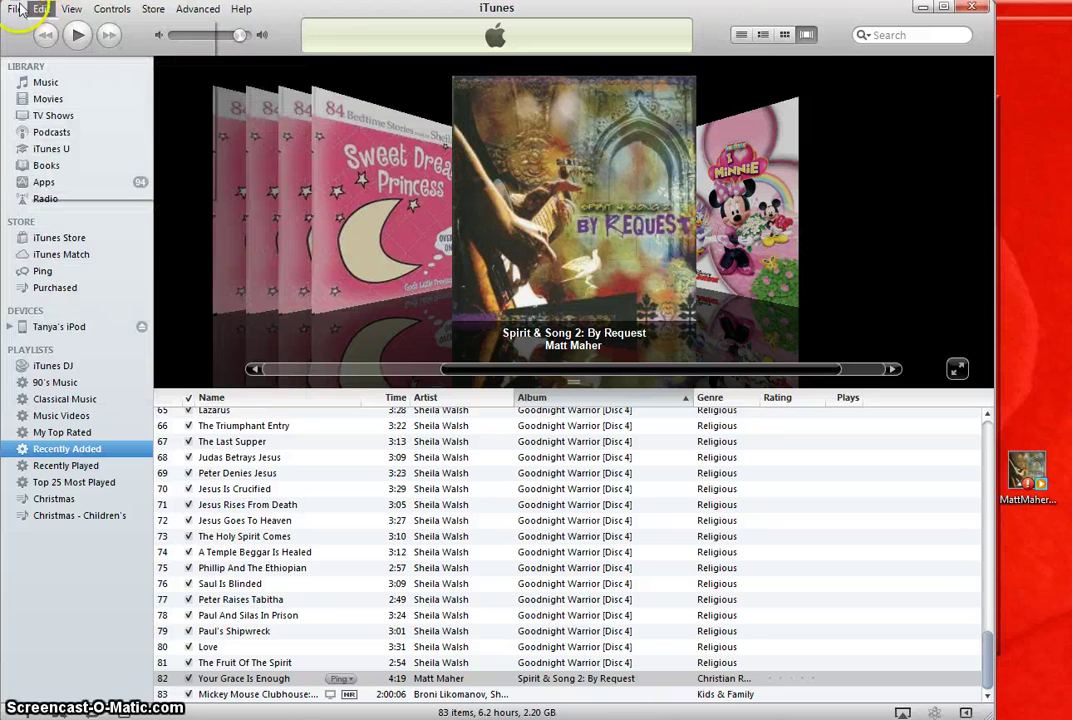
click(22, 12)
click(53, 30)
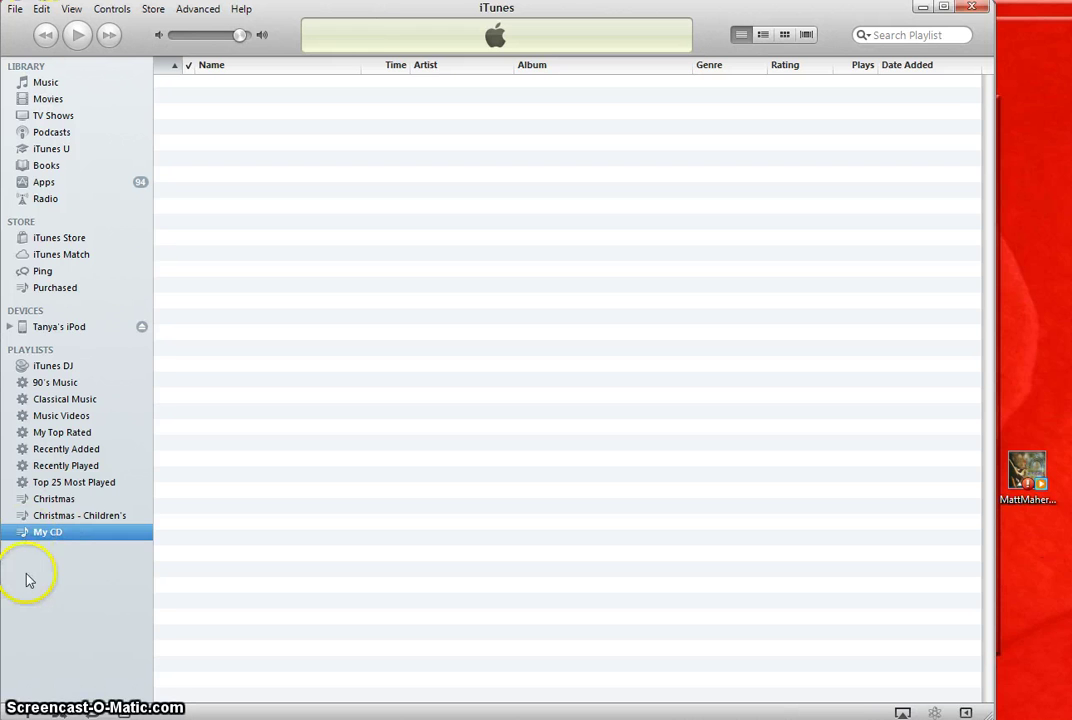
Step: Add "Your Grace Is Enough" from the Recently Added playlist to the My CD playlist
click(65, 448)
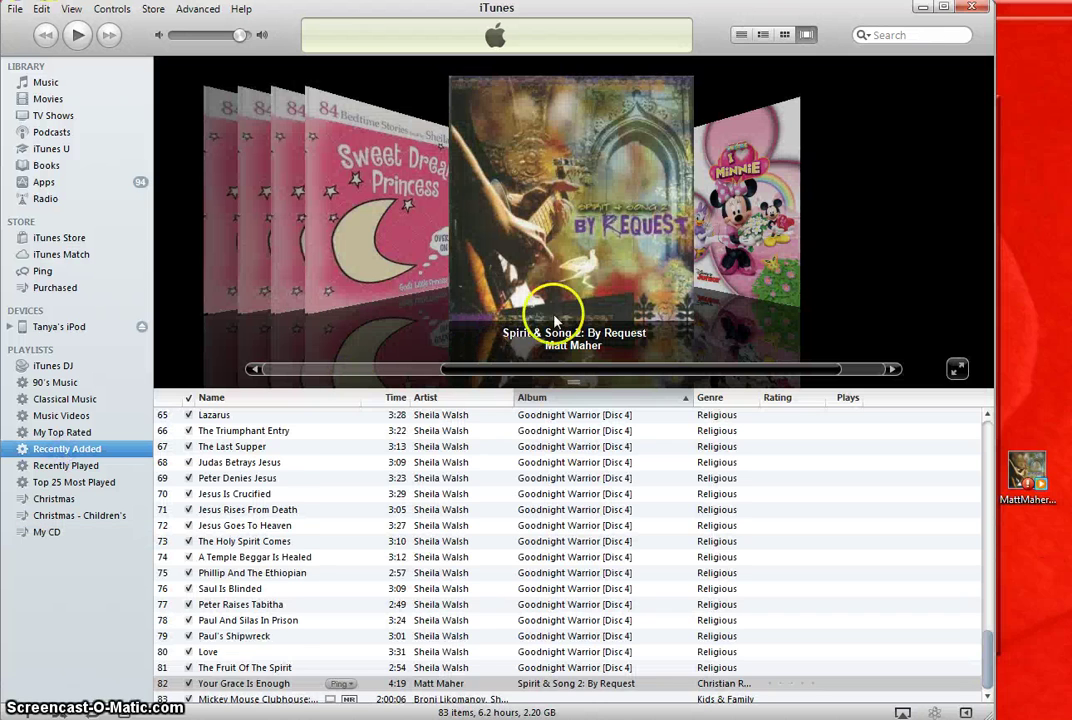
click(249, 684)
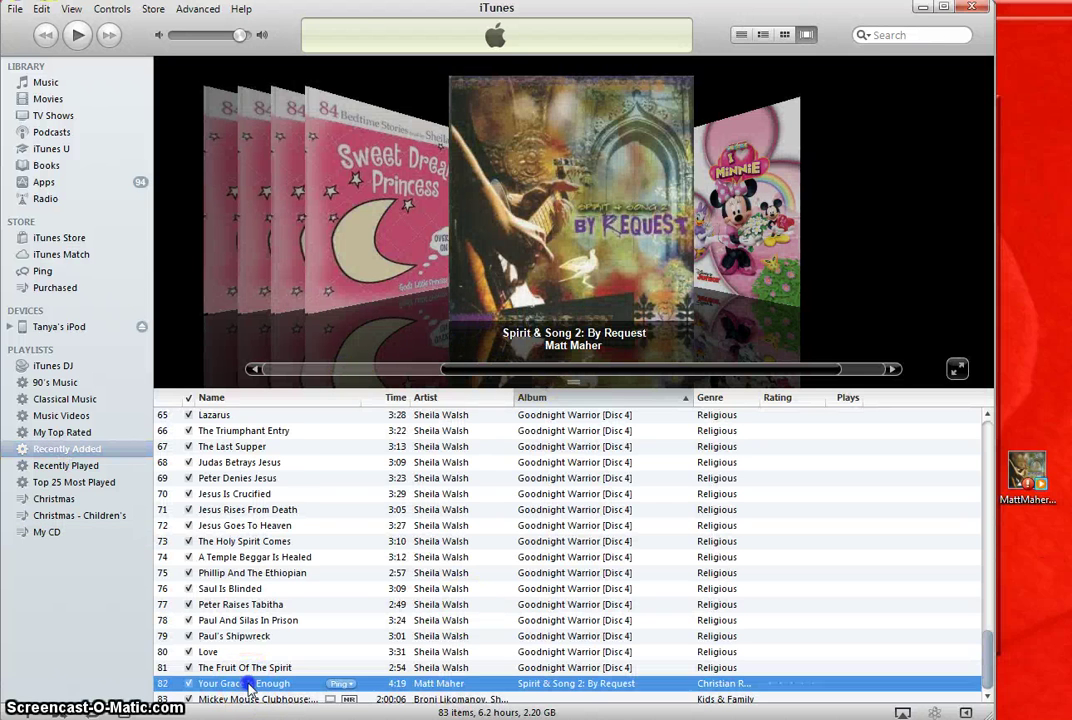
drag(241, 662, 78, 540)
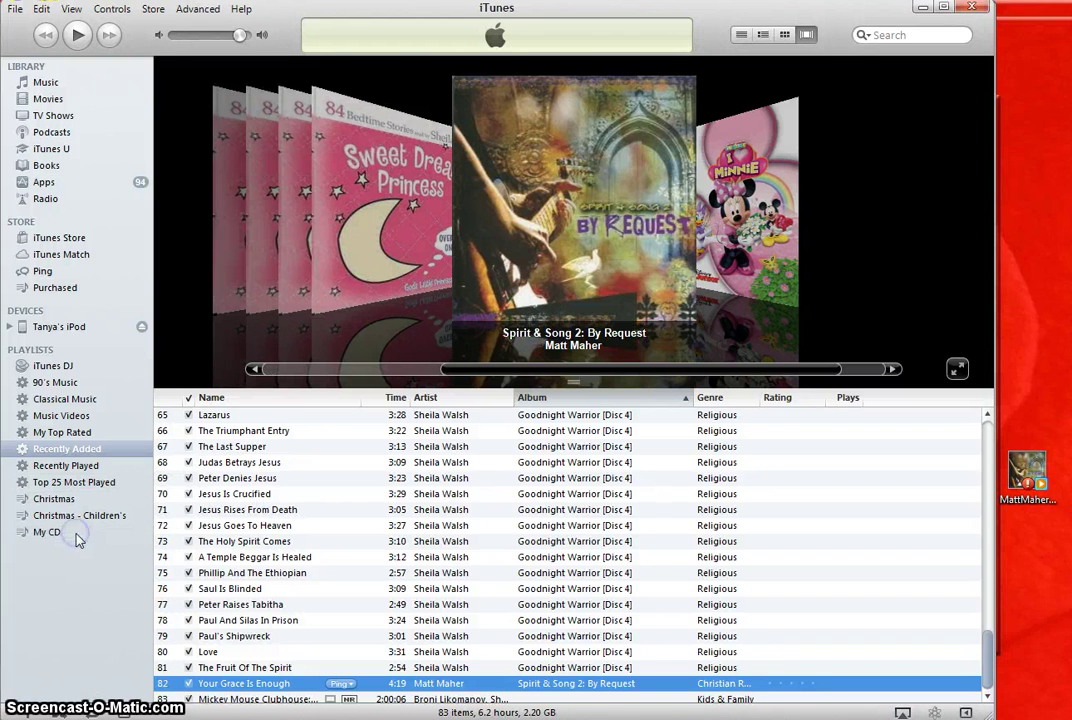
Step: Open the My CD playlist and check its available commands for burning it to disc
click(45, 532)
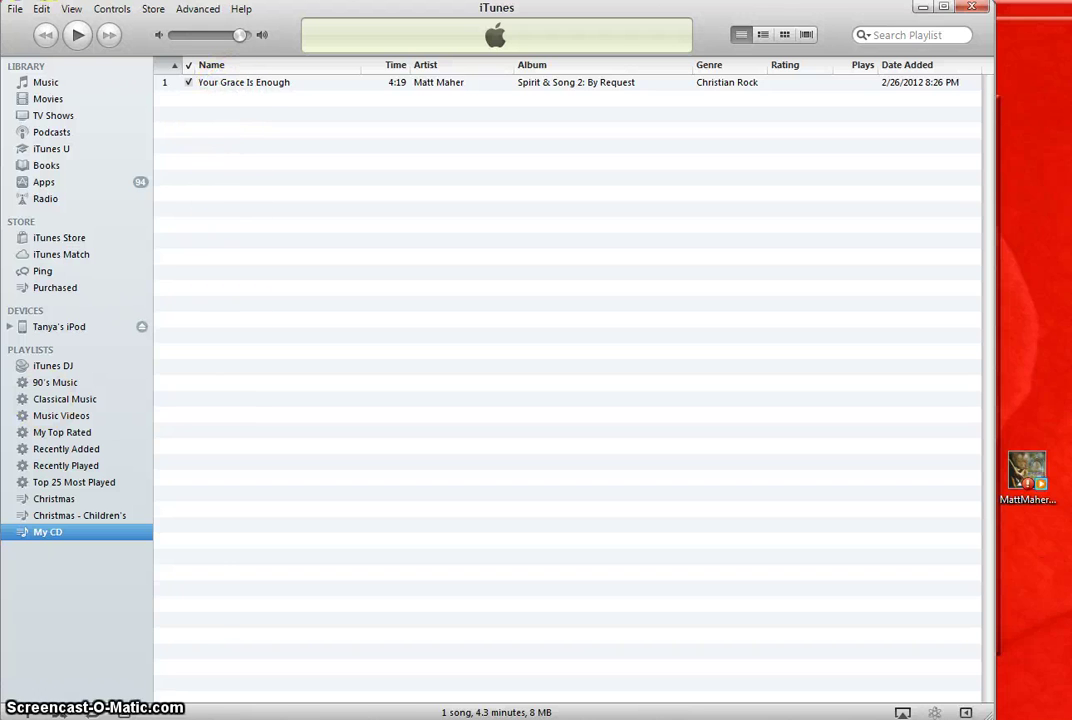
right_click(44, 540)
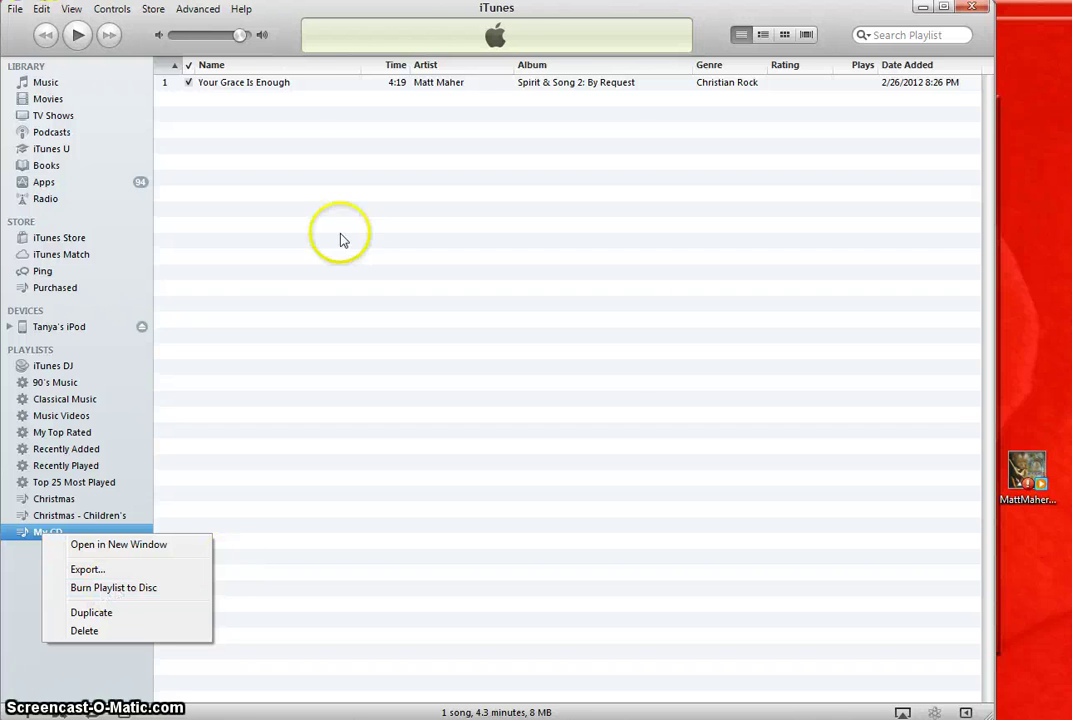
click(367, 327)
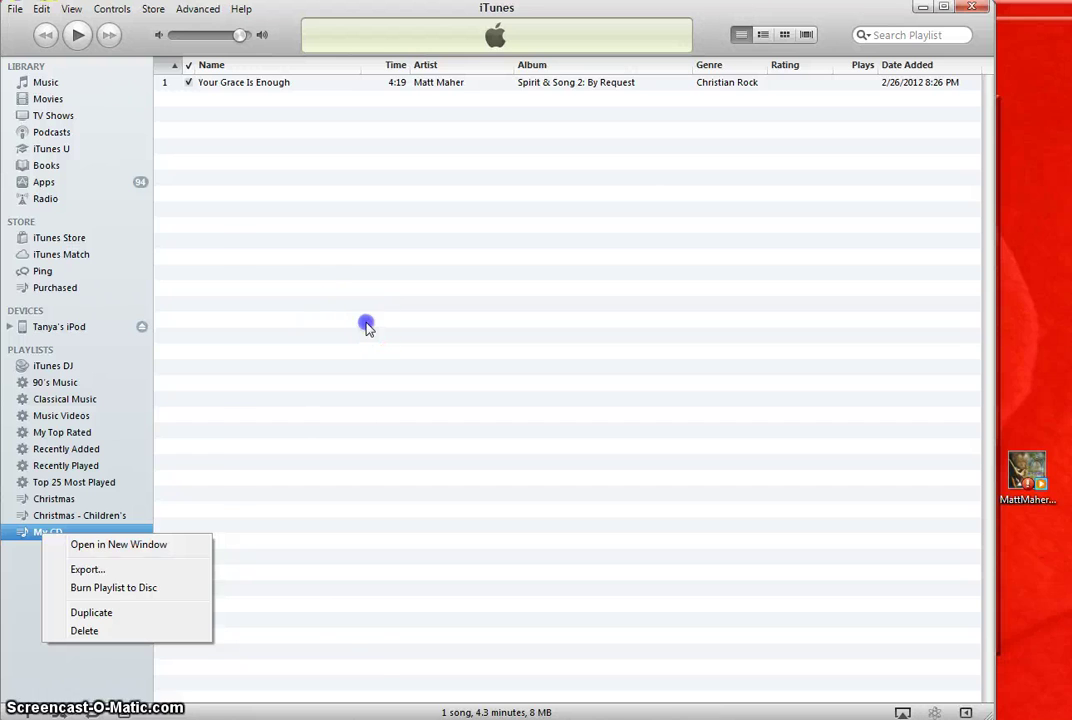